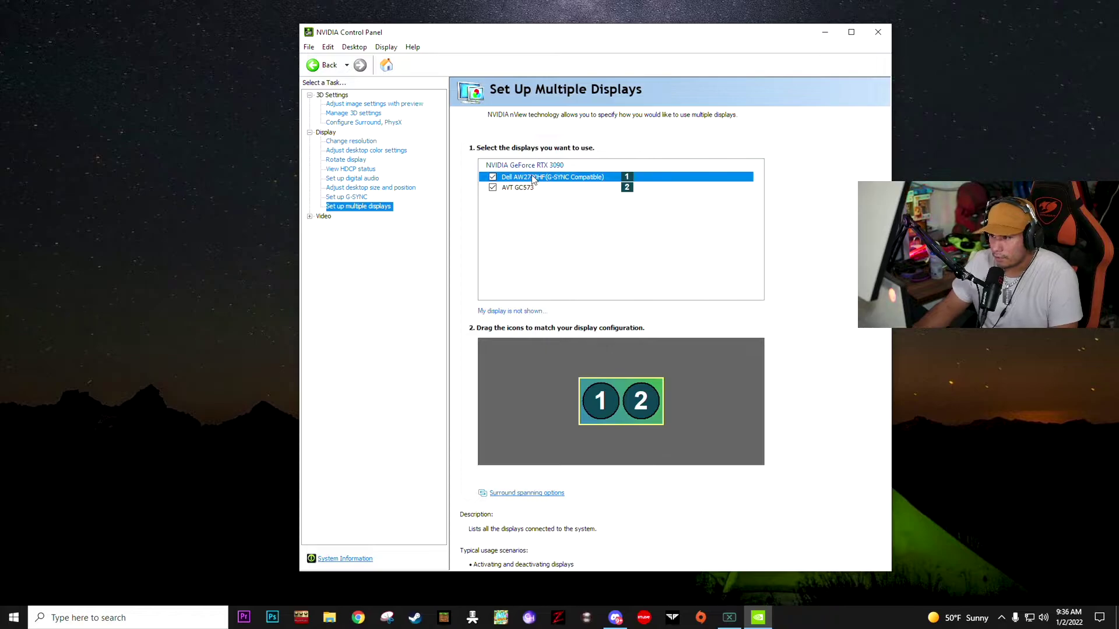
Bring up the two displays' arrangement options and dismiss them without changes.
{"action": "right_click", "coordinate": [615, 415]}
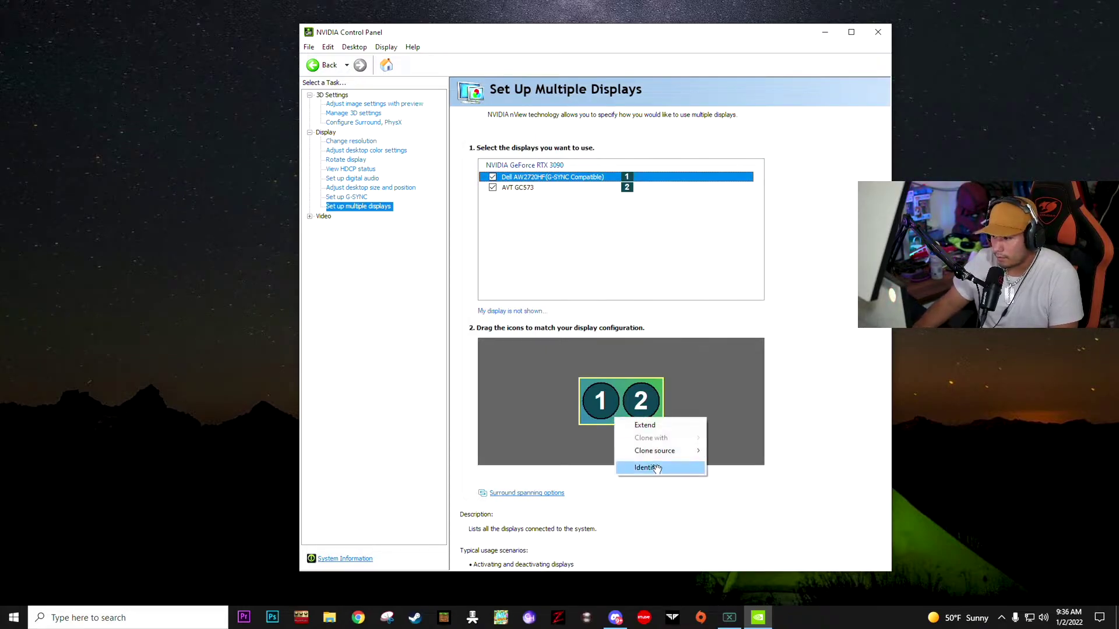
{"action": "mouse_move", "coordinate": [685, 454]}
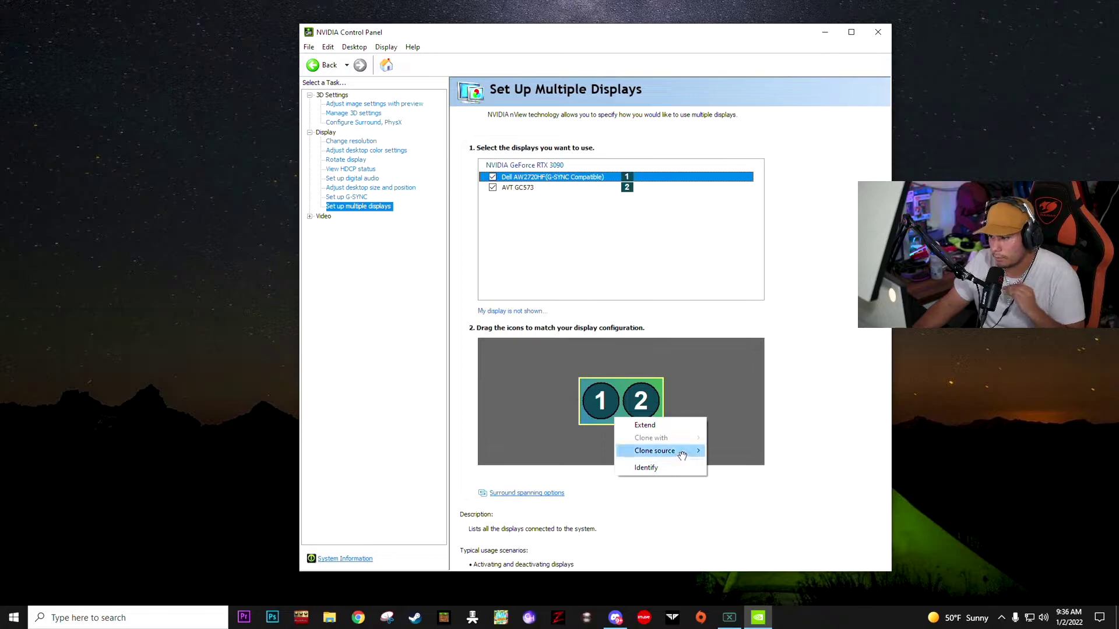
{"action": "left_click", "coordinate": [816, 334]}
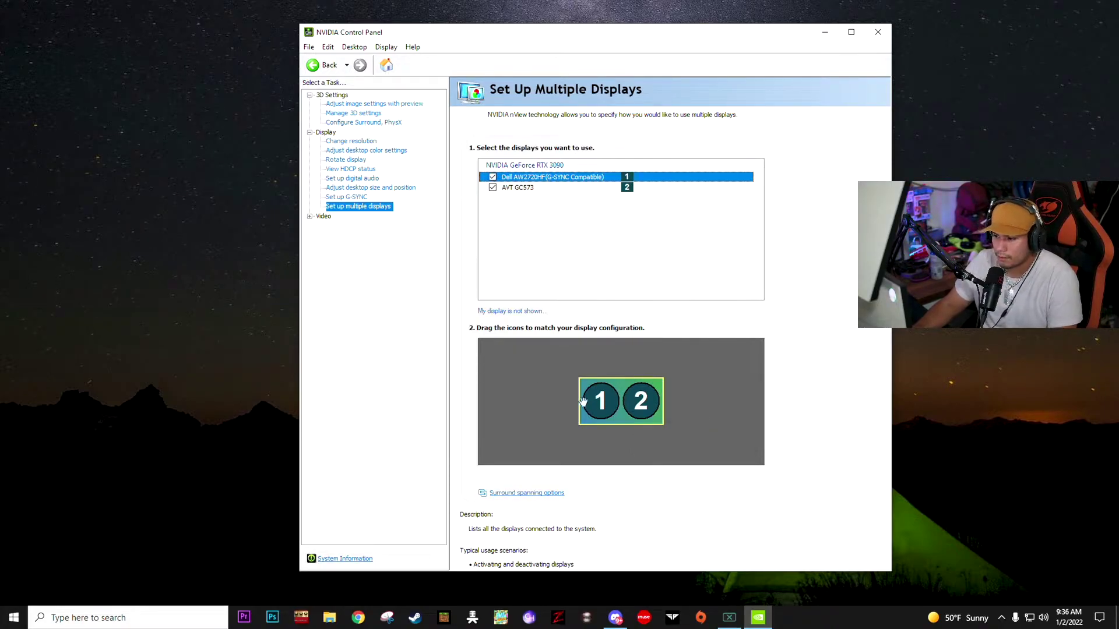
Open Adjust desktop size and position for the AVT GC573 and show its Size resizing options.
{"action": "left_click", "coordinate": [371, 188]}
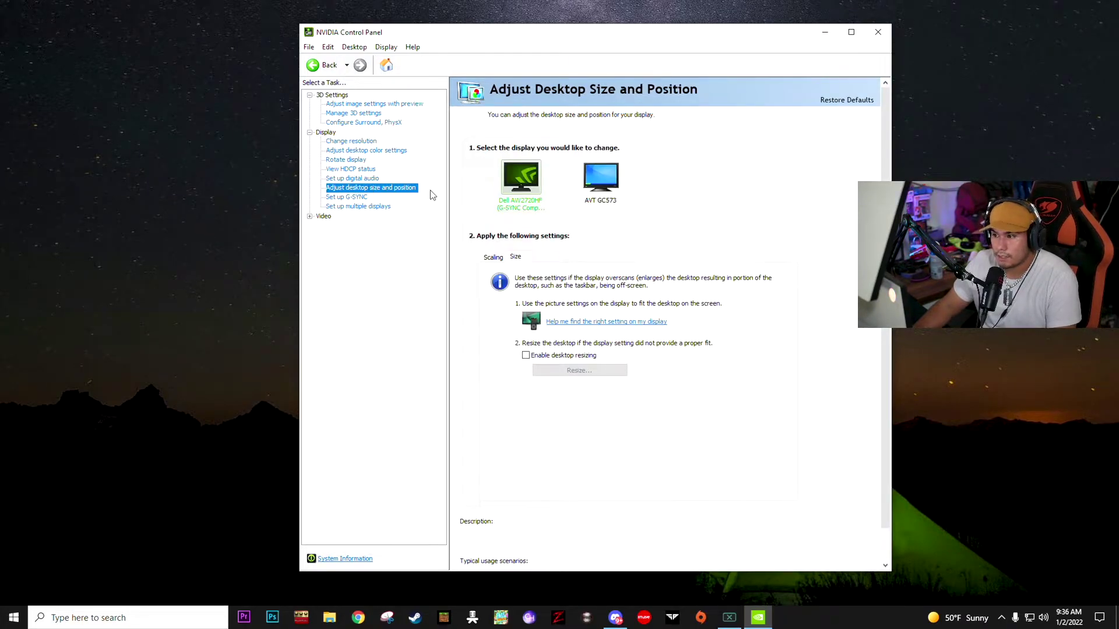
{"action": "left_click", "coordinate": [508, 256]}
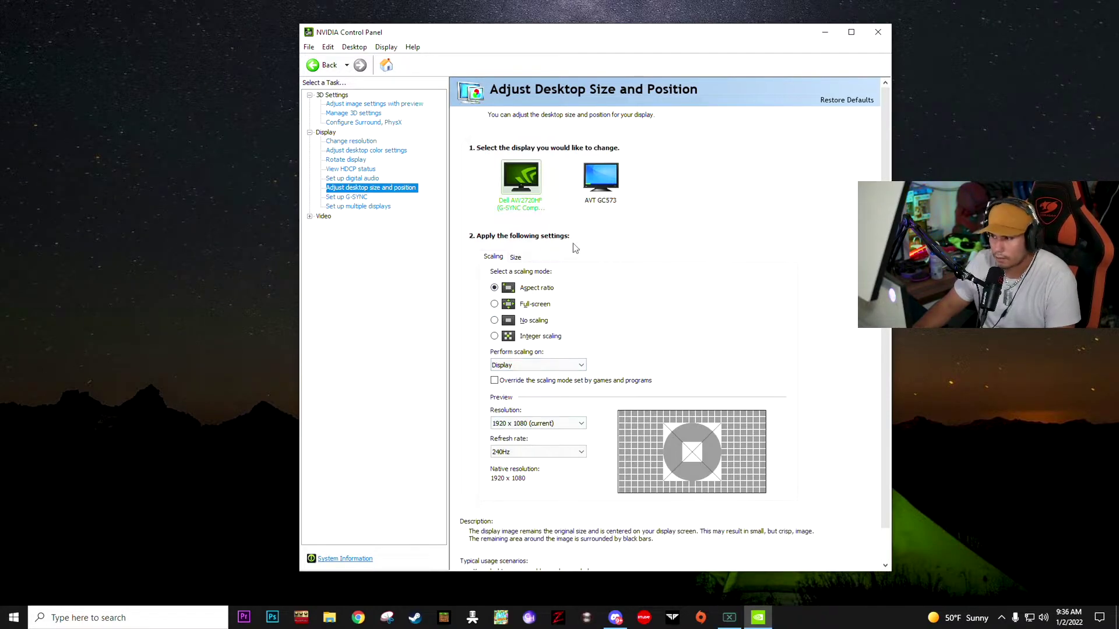
{"action": "left_click", "coordinate": [603, 208]}
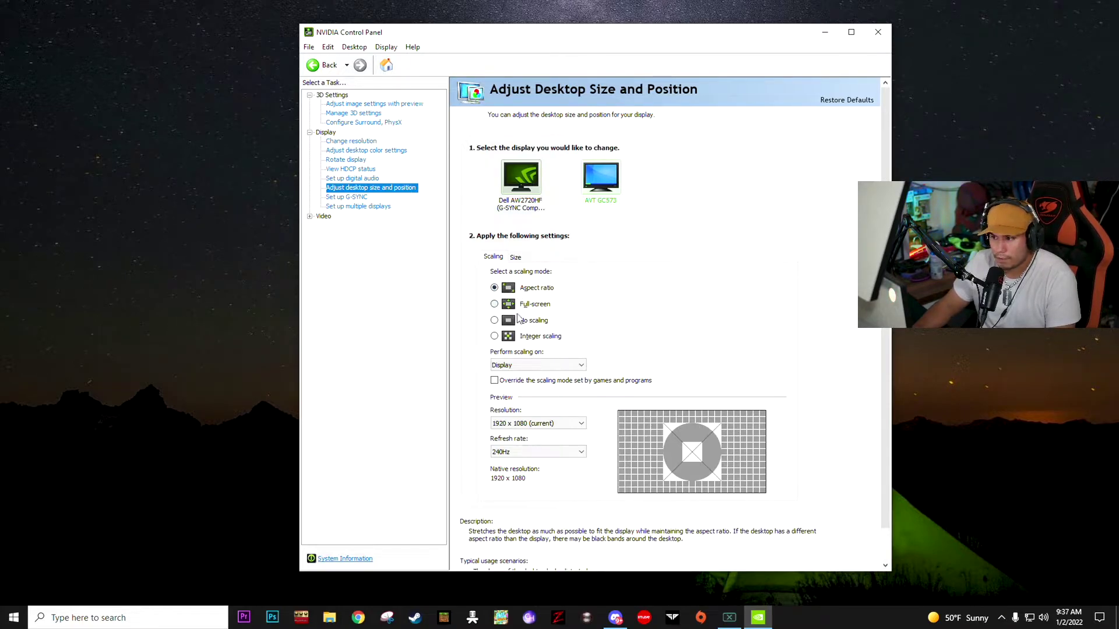
{"action": "left_click", "coordinate": [515, 258]}
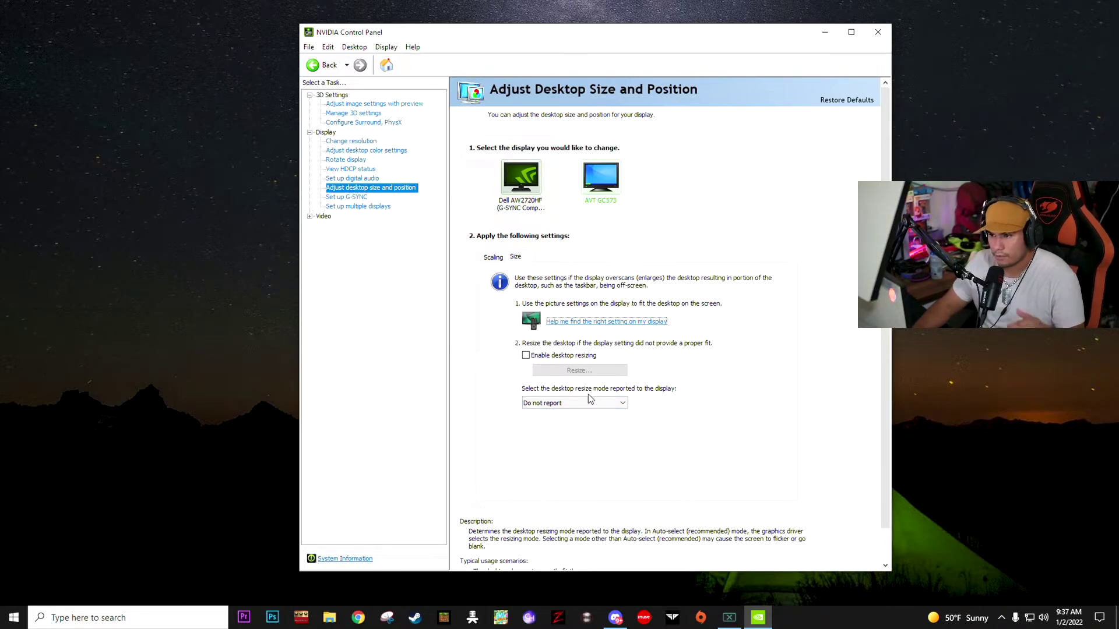
Open Manage 3D settings and scroll through the global settings list.
{"action": "key", "text": "Down"}
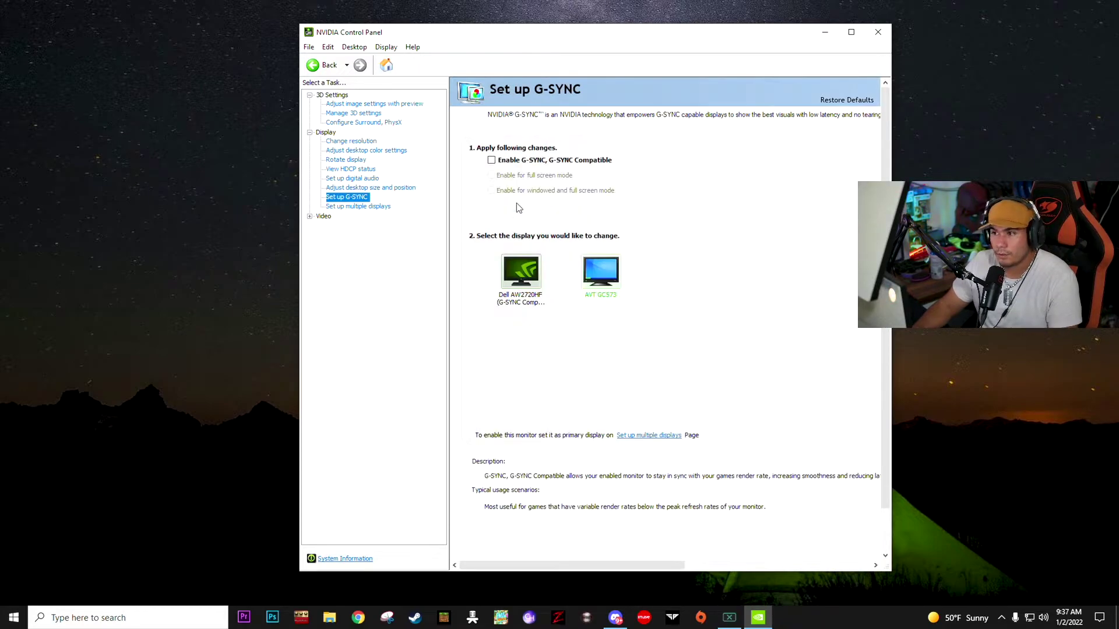
{"action": "left_click", "coordinate": [376, 114]}
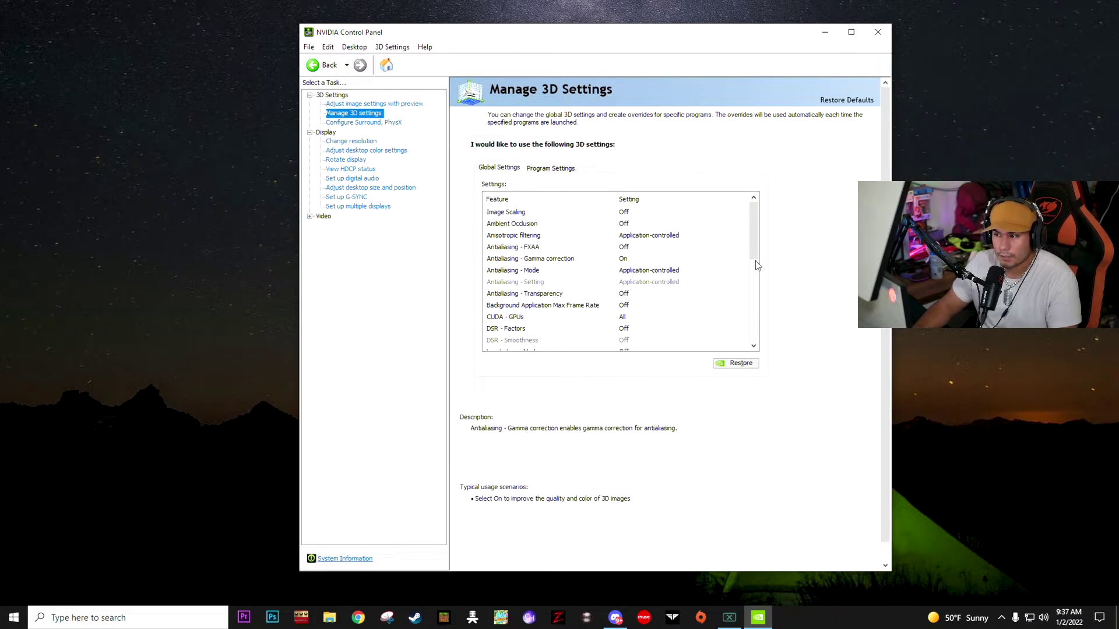
{"action": "left_click_drag", "start_coordinate": [757, 230], "coordinate": [764, 295]}
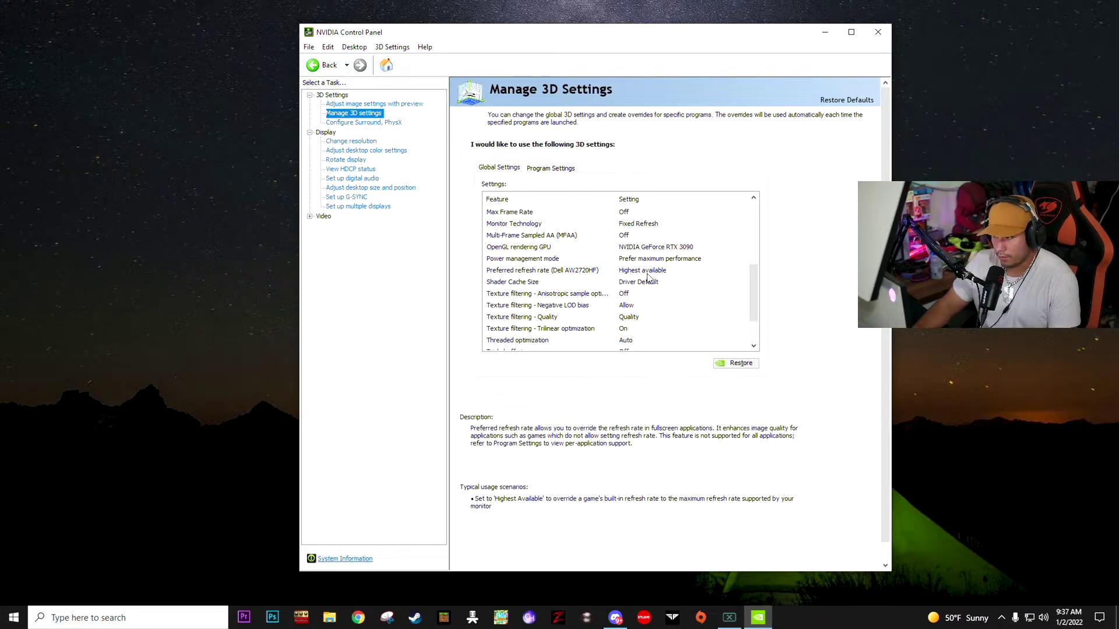
{"action": "scroll", "coordinate": [757, 283], "scroll_direction": "down", "scroll_amount": 2}
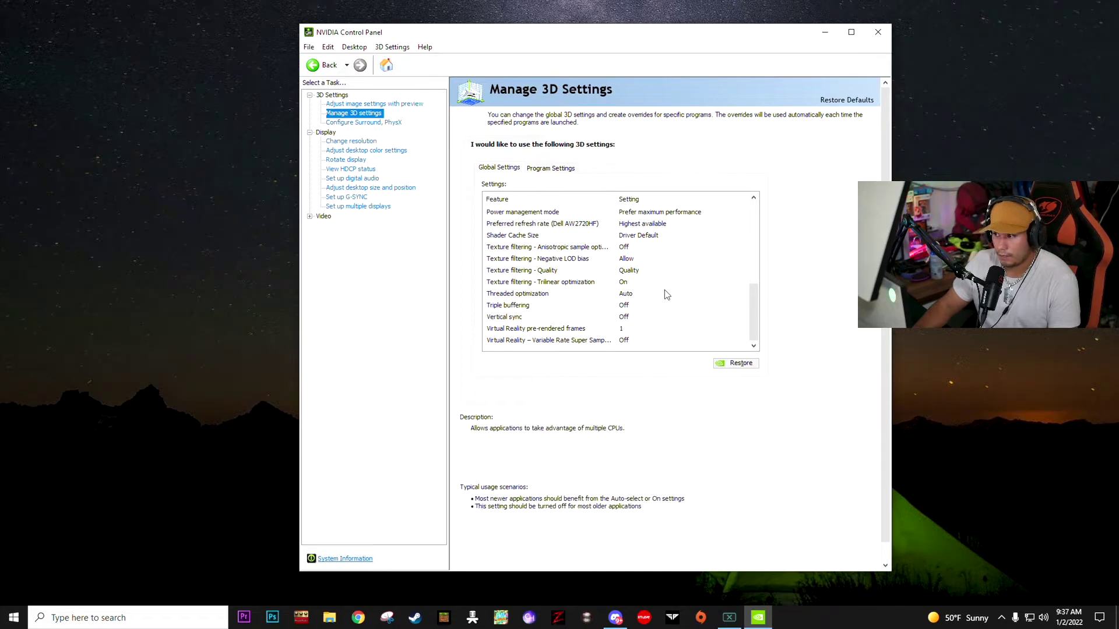
{"action": "mouse_move", "coordinate": [758, 317]}
{"action": "left_mouse_down"}
{"action": "mouse_move", "coordinate": [761, 250]}
{"action": "mouse_move", "coordinate": [760, 322]}
{"action": "mouse_move", "coordinate": [747, 233]}
{"action": "mouse_move", "coordinate": [760, 319]}
{"action": "left_mouse_up"}
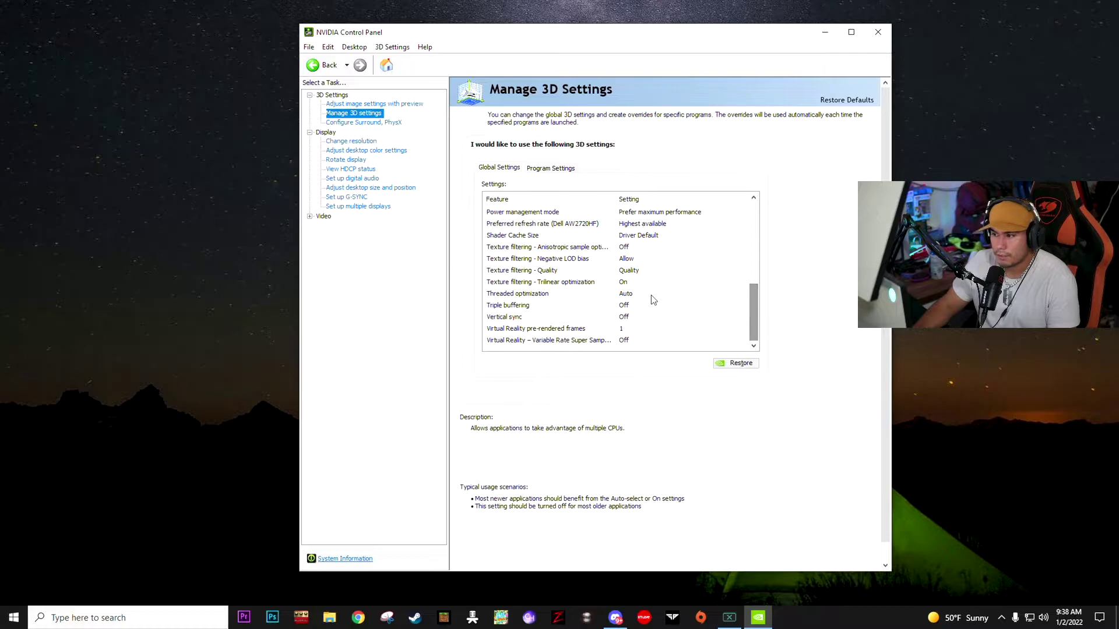
Look at Configure Surround, PhysX, then go to the Set up G-SYNC page.
{"action": "left_click", "coordinate": [366, 123]}
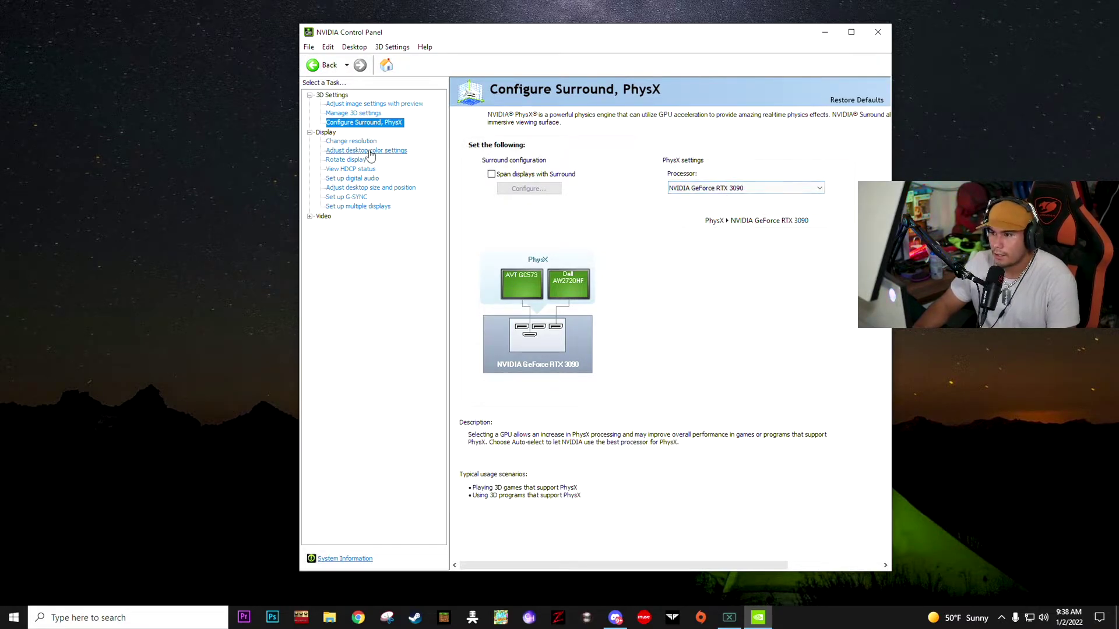
{"action": "left_click", "coordinate": [358, 150]}
{"action": "left_click", "coordinate": [358, 206]}
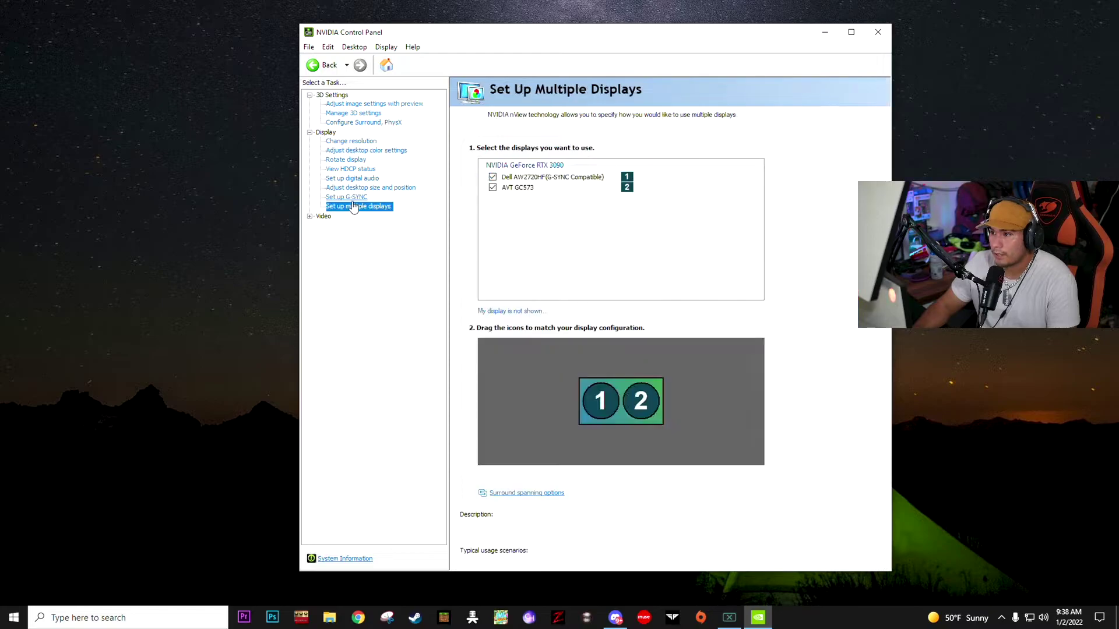
{"action": "left_click", "coordinate": [347, 197]}
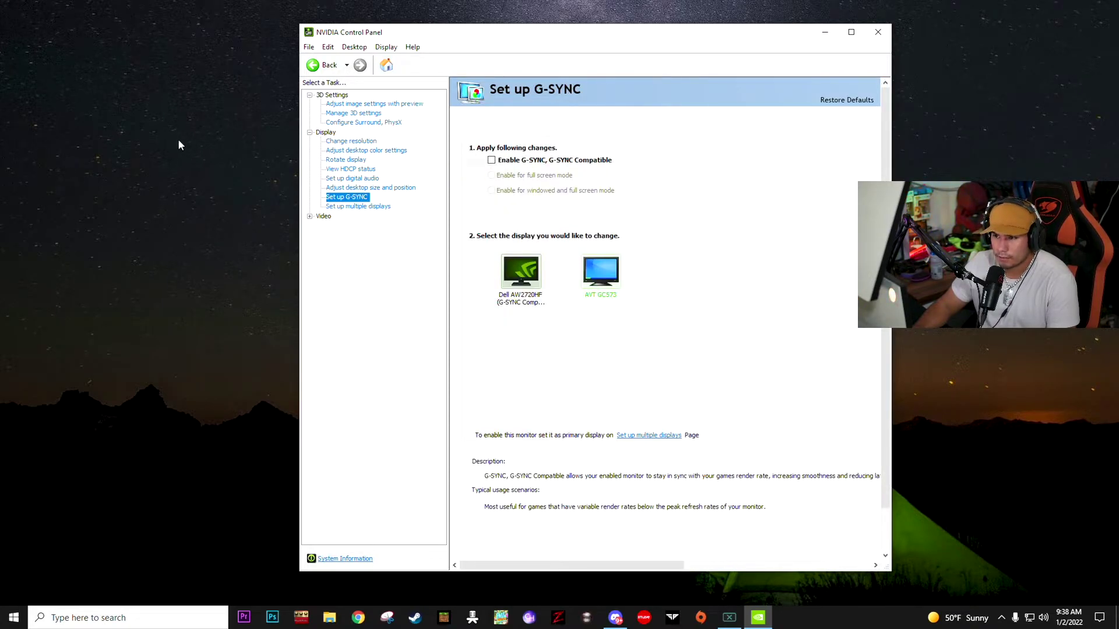
Open Windows display settings from the desktop and scroll to the 175% Scale setting.
{"action": "right_click", "coordinate": [245, 125]}
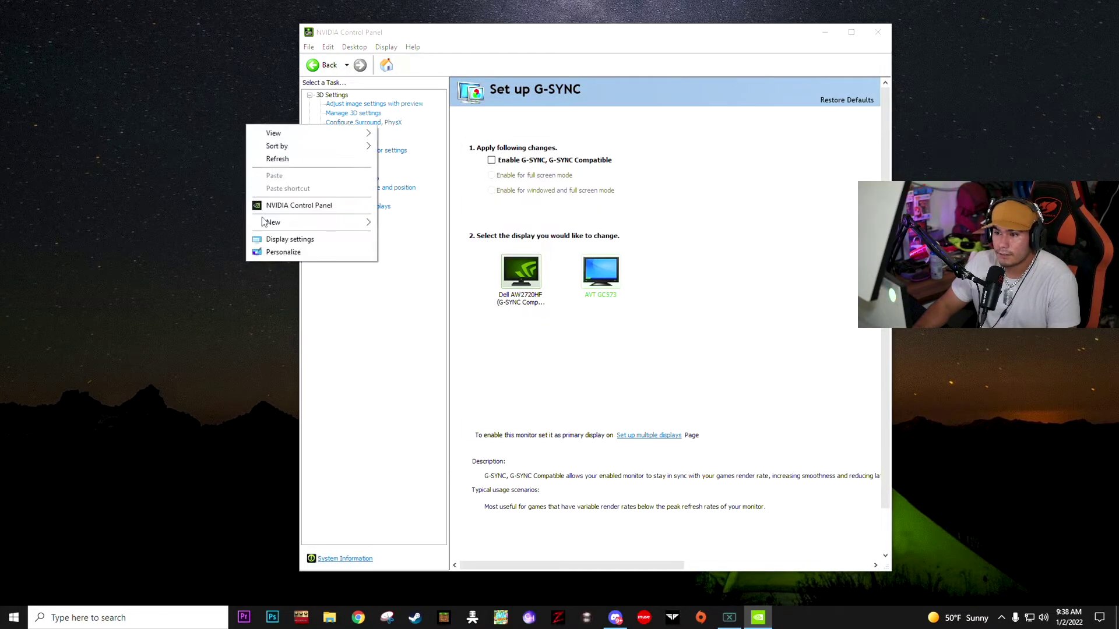
{"action": "left_click", "coordinate": [283, 239]}
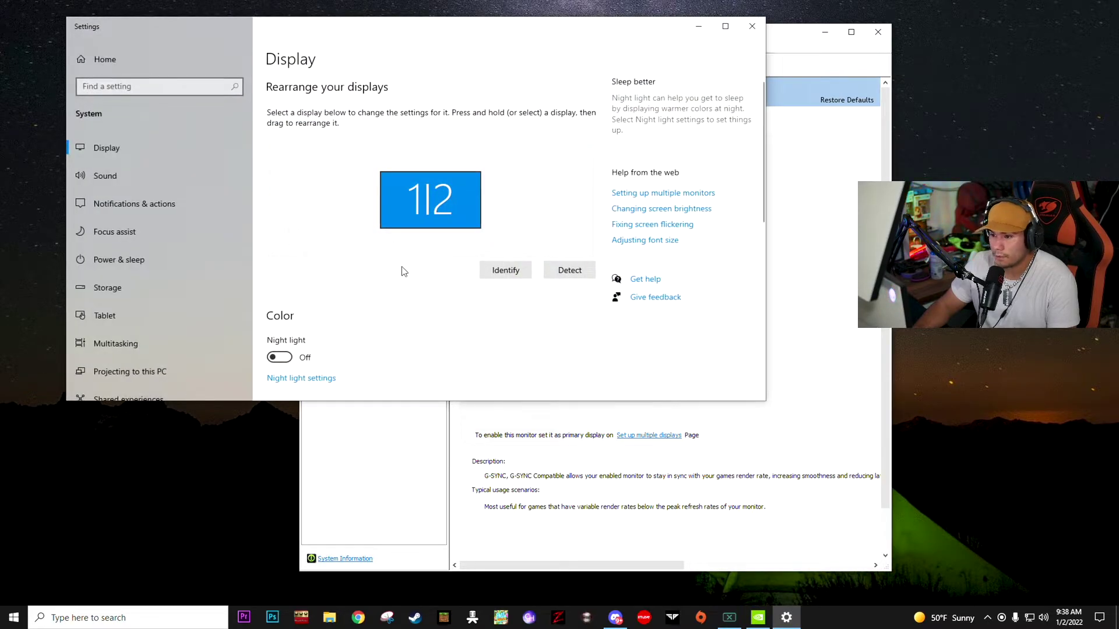
{"action": "scroll", "coordinate": [402, 274], "scroll_direction": "down", "scroll_amount": 4}
{"action": "scroll", "coordinate": [406, 284], "scroll_direction": "down", "scroll_amount": 1}
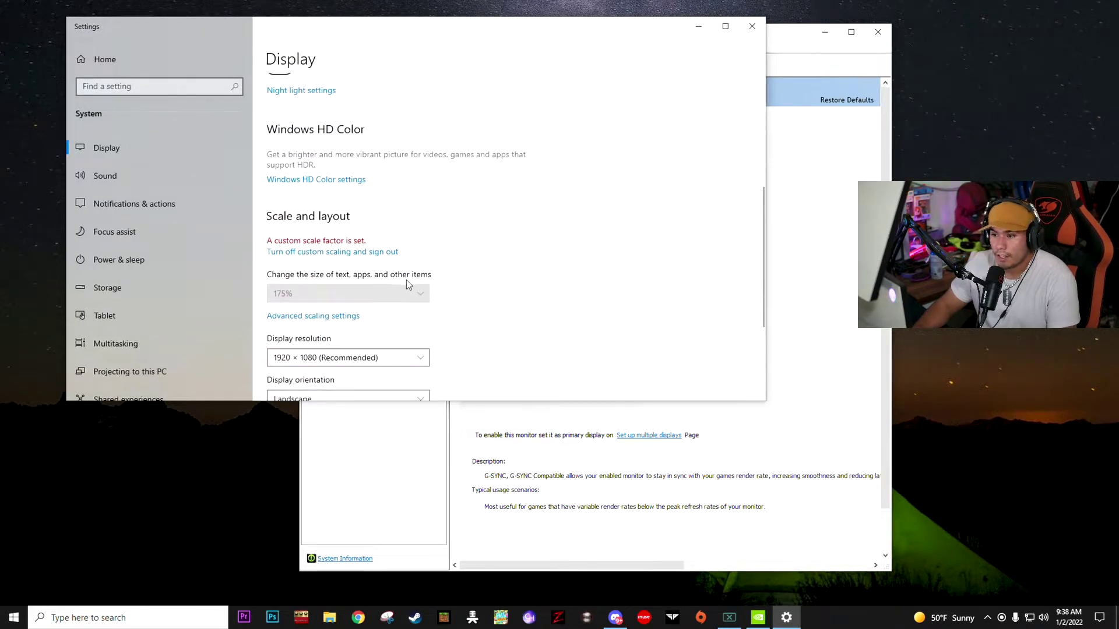
Check advanced scaling, then return to confirm Duplicate these displays at 1920 × 1080.
{"action": "left_click", "coordinate": [341, 316]}
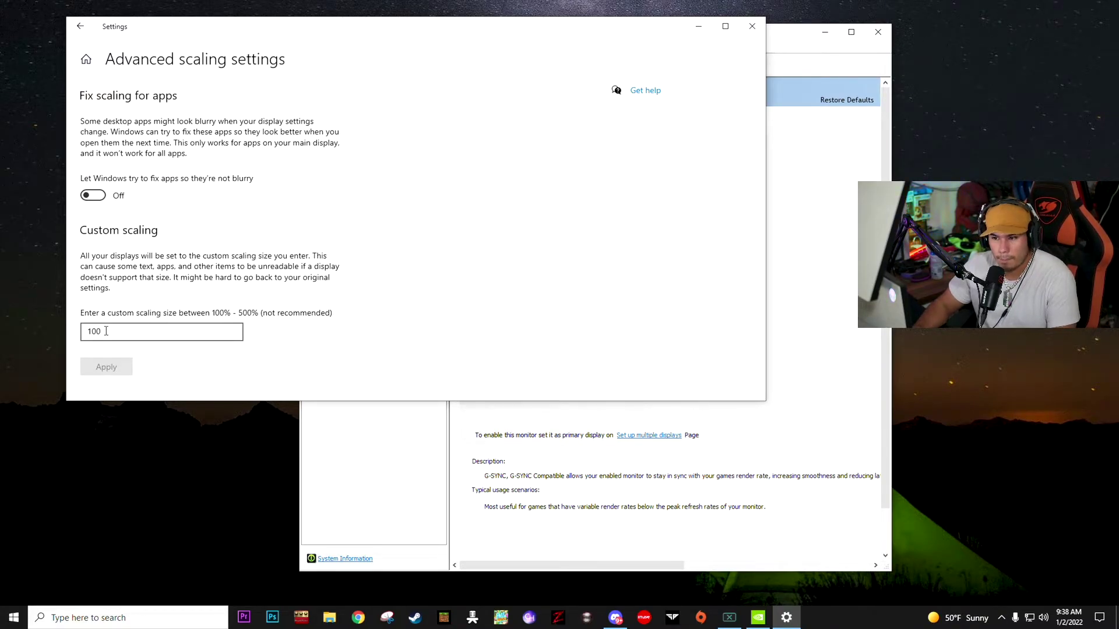
{"action": "left_click", "coordinate": [76, 25]}
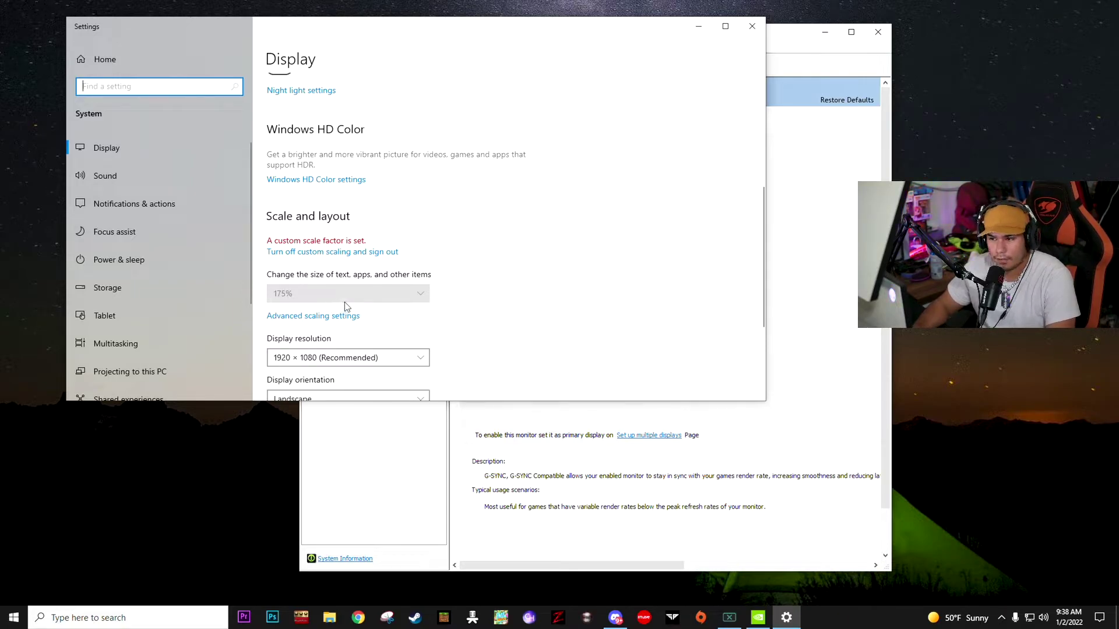
{"action": "scroll", "coordinate": [432, 307], "scroll_direction": "down", "scroll_amount": 3}
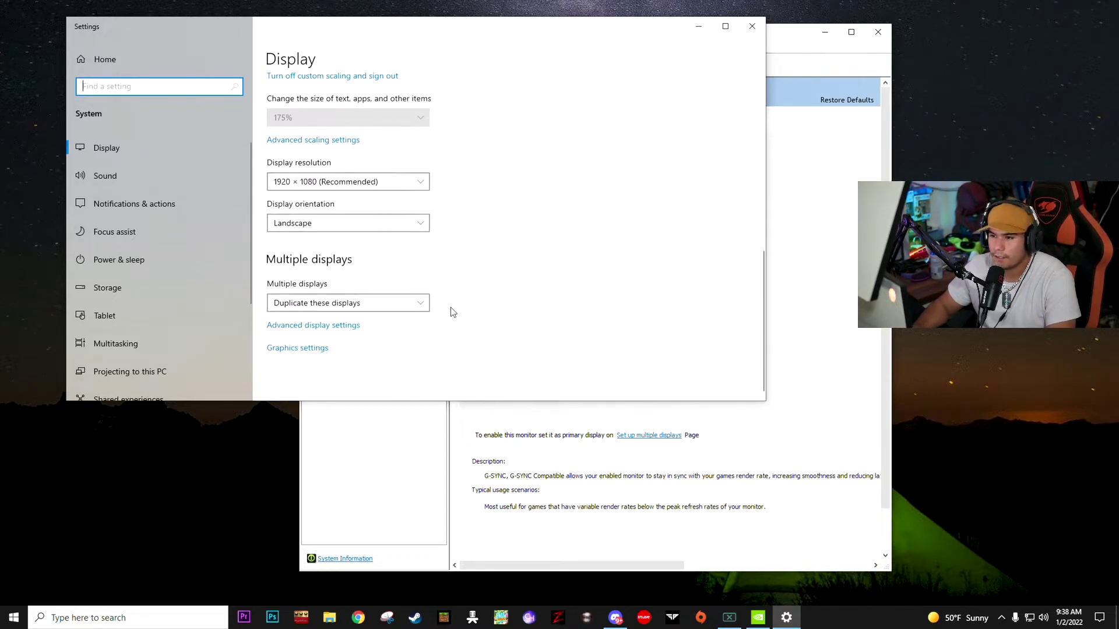
{"action": "scroll", "coordinate": [461, 300], "scroll_direction": "up", "scroll_amount": 3}
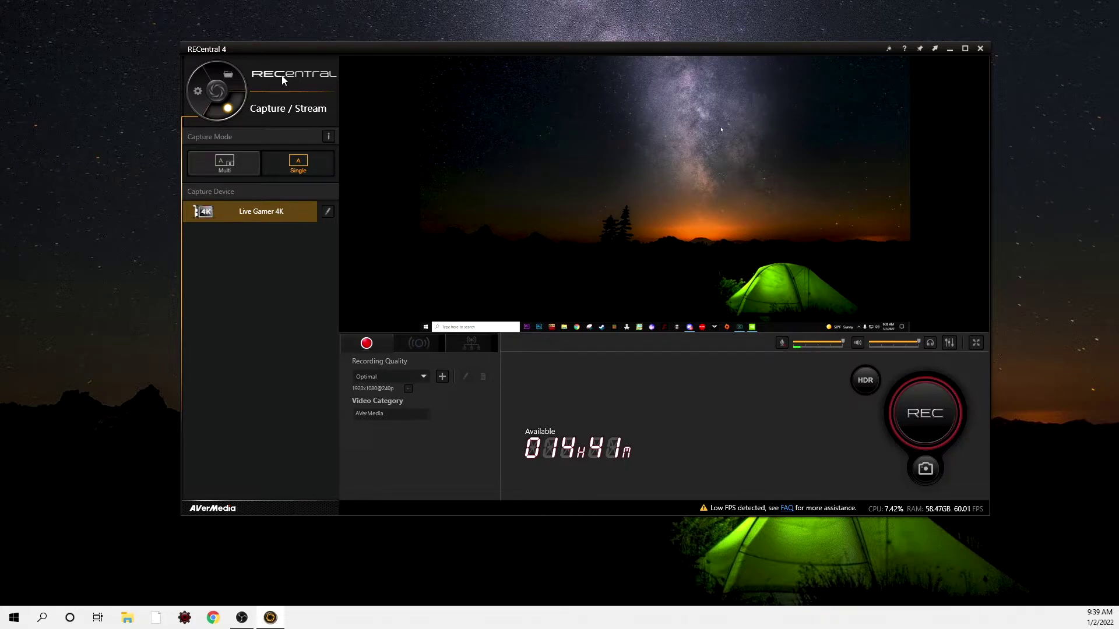
Set the Live Gamer 4K to 1920x1080 at 240 FPS, review Color Settings, and save.
{"action": "left_click", "coordinate": [328, 213]}
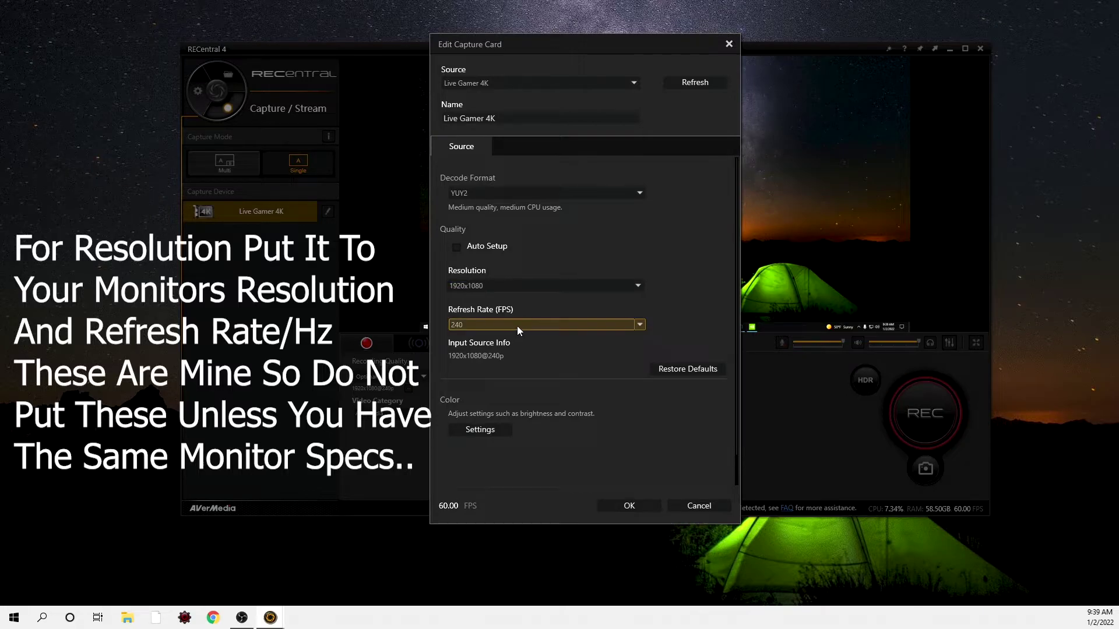
{"action": "left_click", "coordinate": [488, 425]}
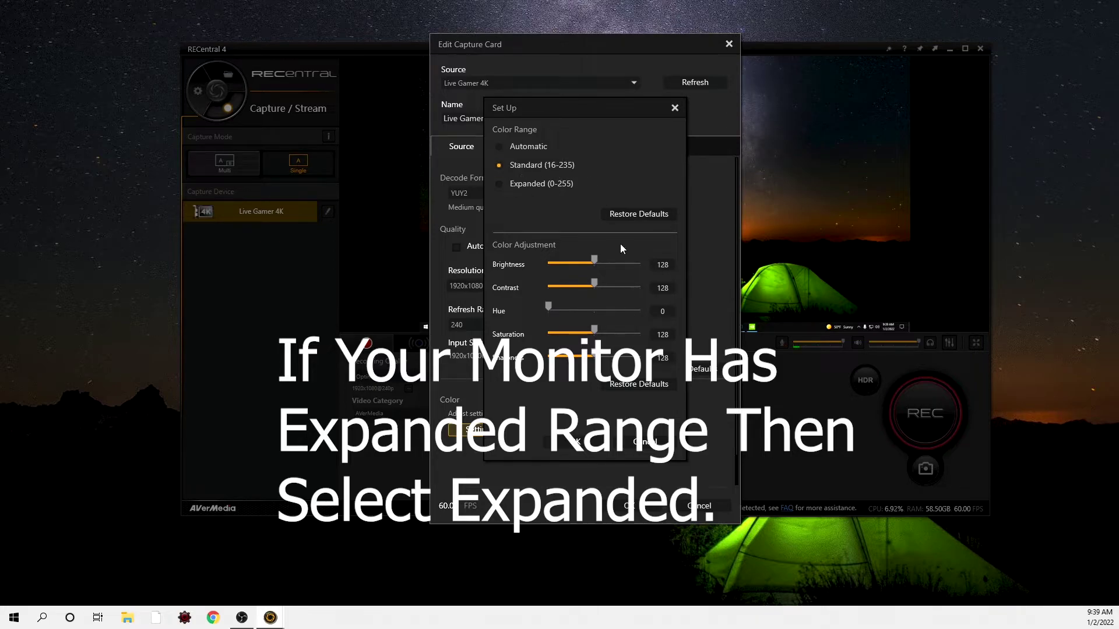
{"action": "left_click", "coordinate": [580, 443]}
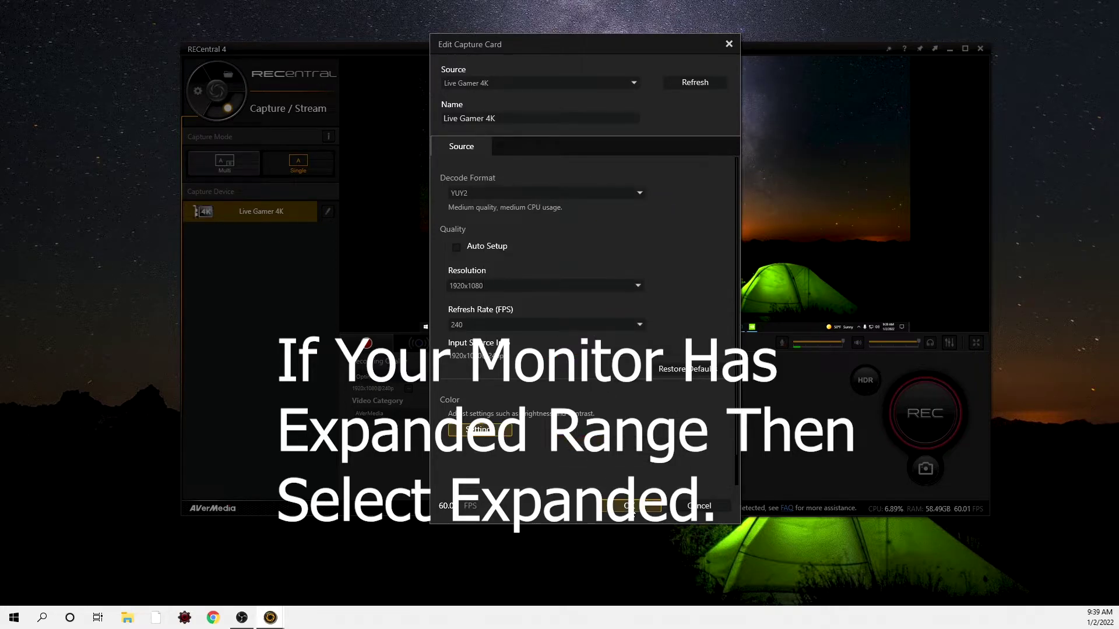
{"action": "left_click", "coordinate": [631, 507]}
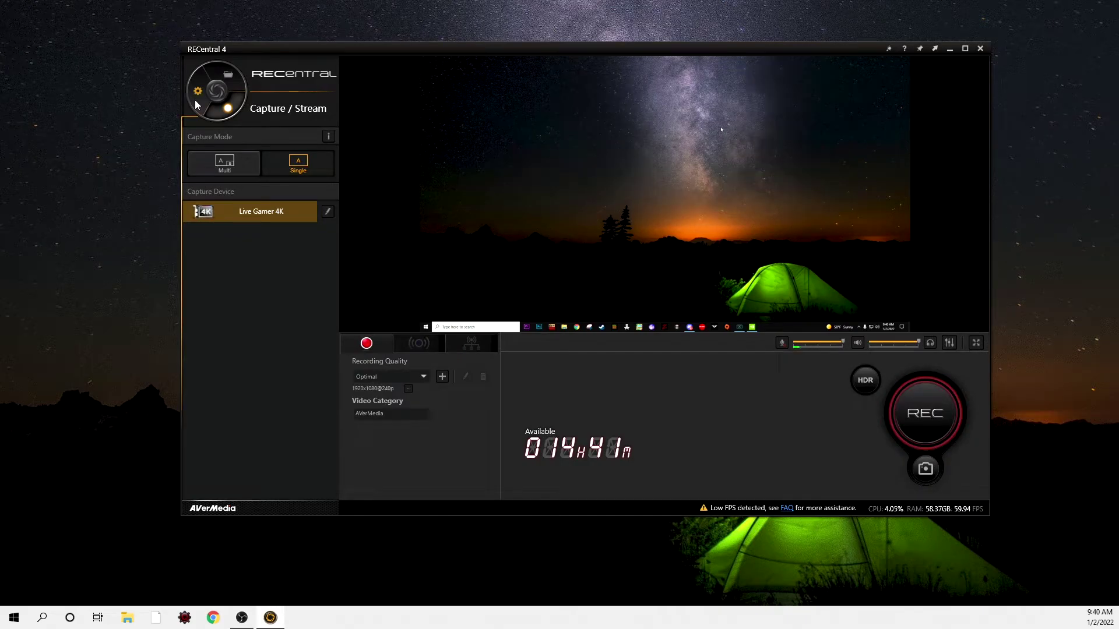
Check HDCP Detection is Off in RECentral's Live Gamer 4K settings, then close RECentral.
{"action": "left_click", "coordinate": [196, 96]}
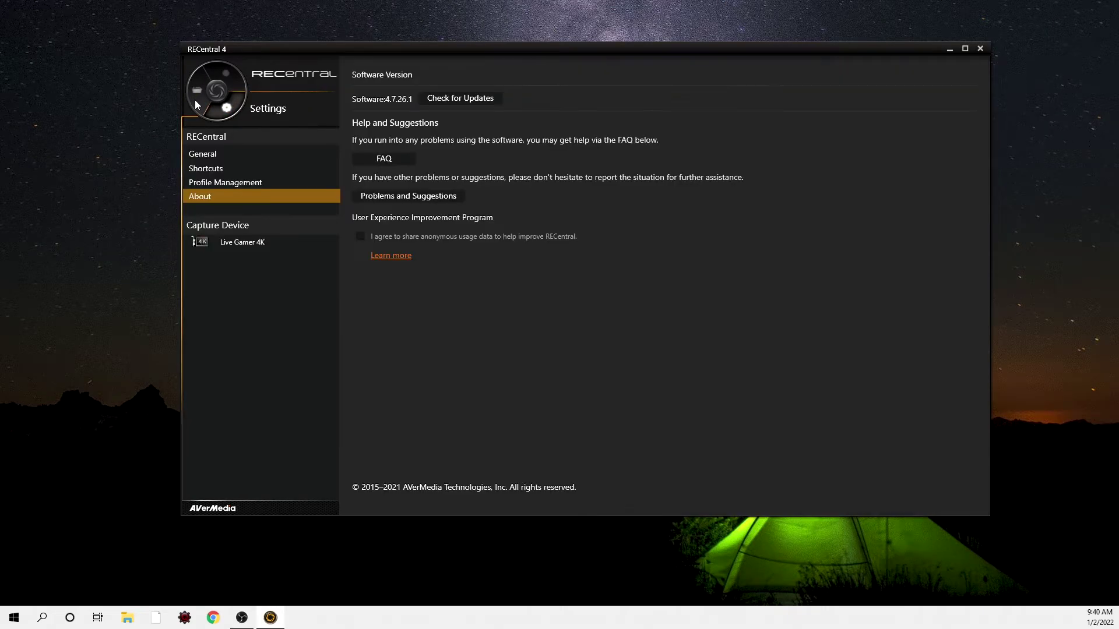
{"action": "left_click", "coordinate": [232, 246]}
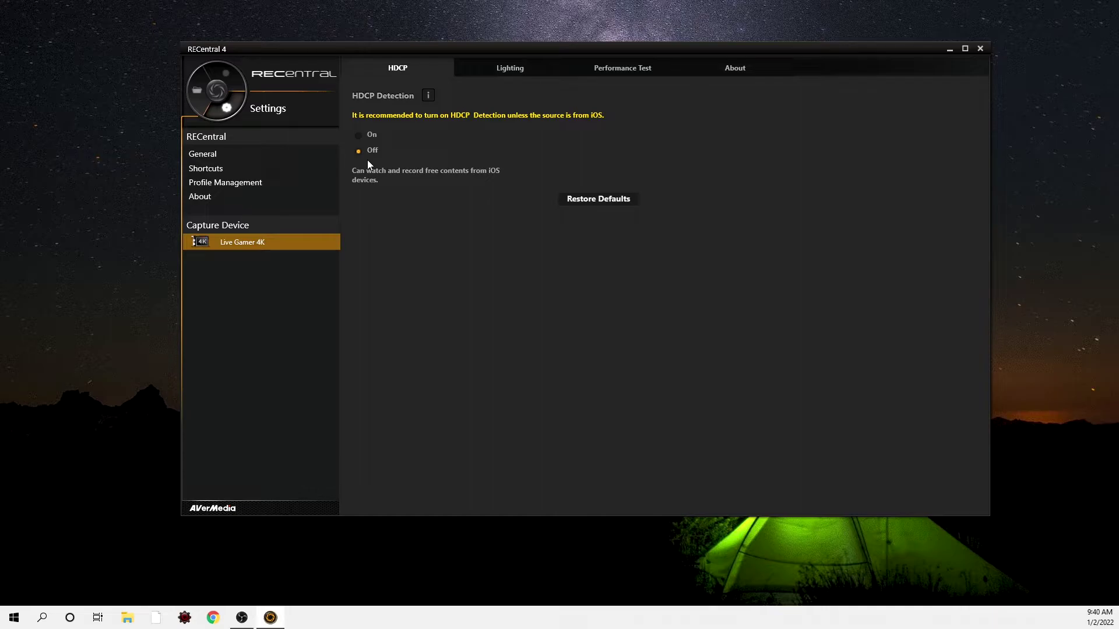
{"action": "left_click", "coordinate": [980, 49]}
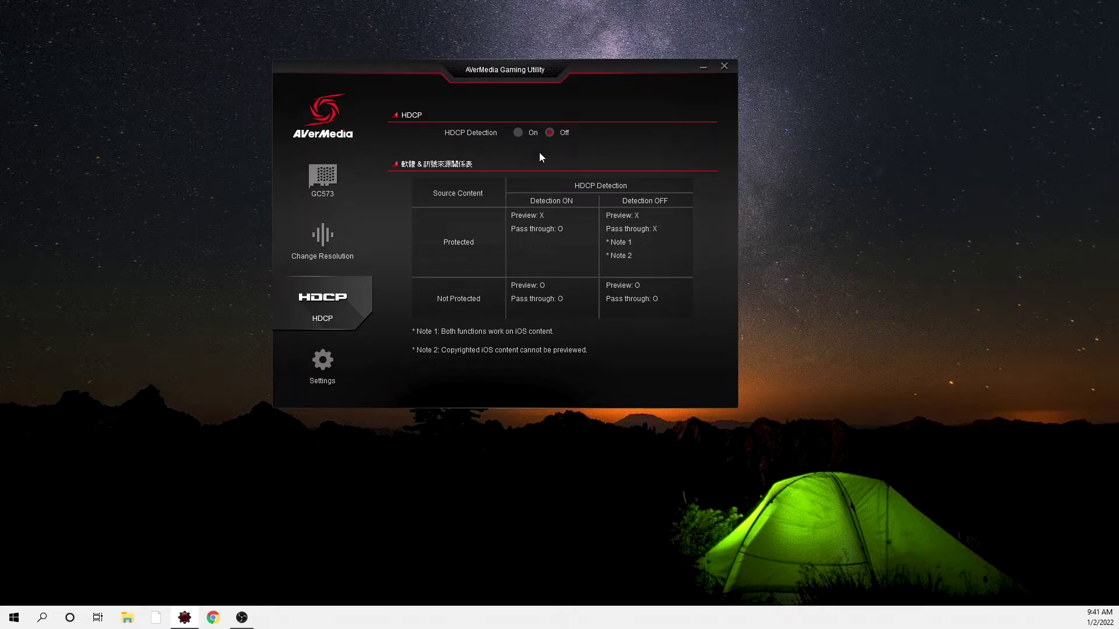
Close the AVerMedia Gaming Utility with the GC573's HDCP Detection left Off.
{"action": "left_click", "coordinate": [729, 65]}
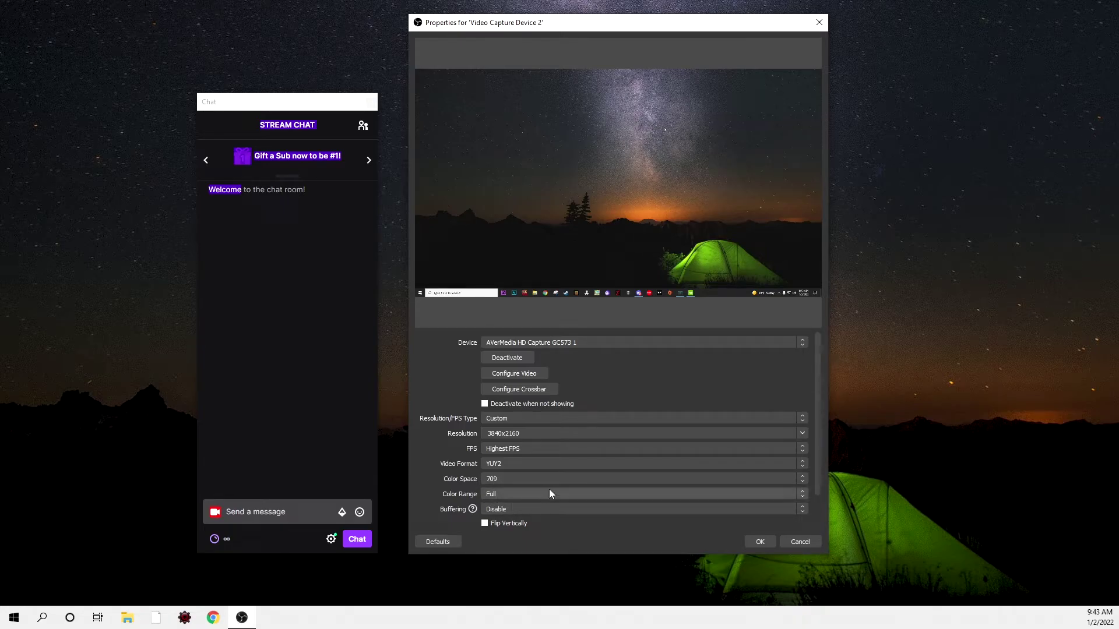
Scroll the Video Capture Device 2 properties to review 3840x2160, YUY2, 709 and Full range.
{"action": "scroll", "coordinate": [549, 494], "scroll_direction": "down", "scroll_amount": 2}
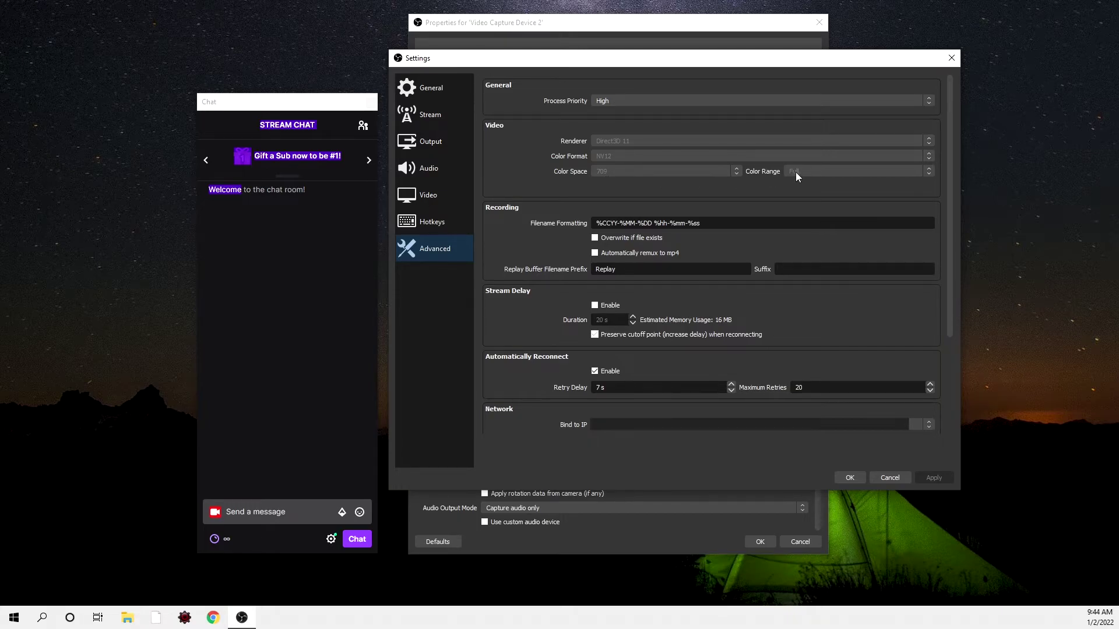
On the Output page, change the CPU usage preset to slow, then back to slower.
{"action": "left_click", "coordinate": [448, 142]}
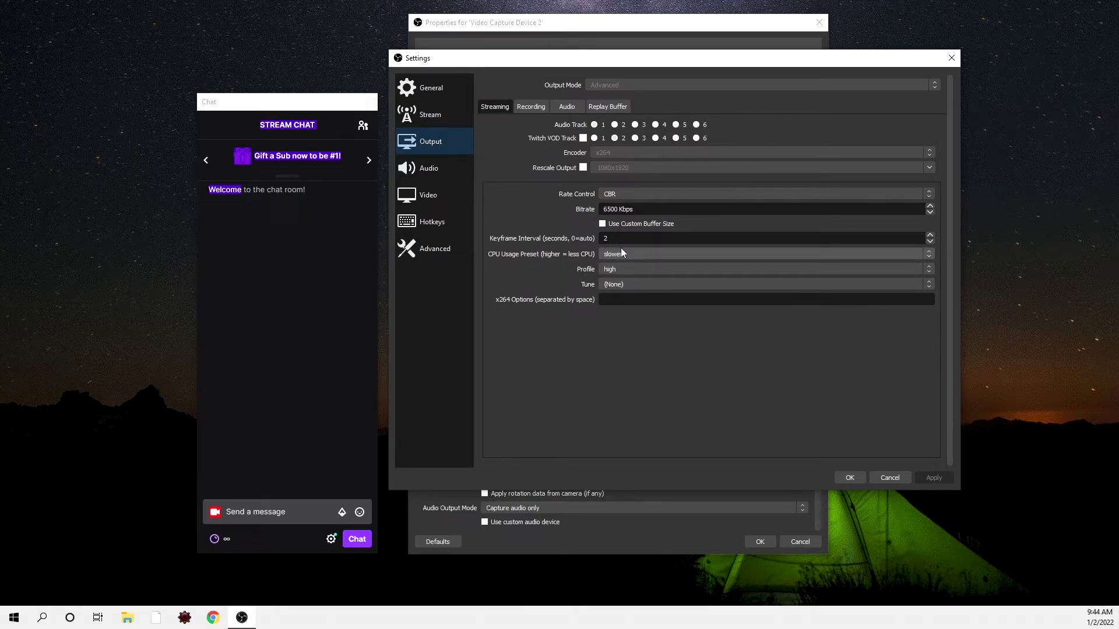
{"action": "left_click", "coordinate": [634, 254]}
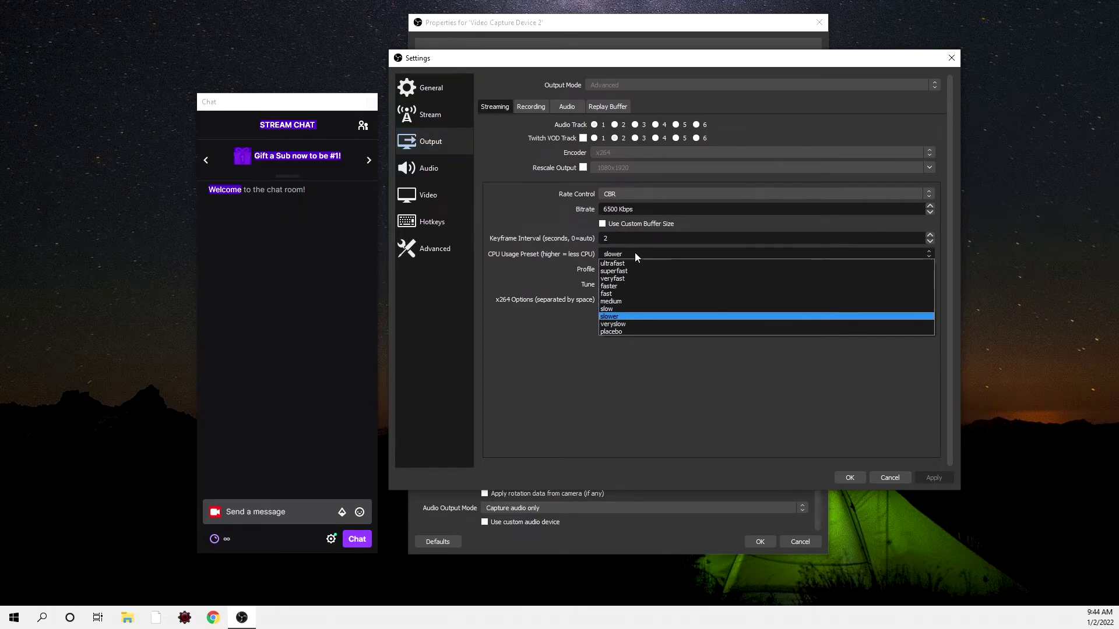
{"action": "left_click", "coordinate": [630, 309]}
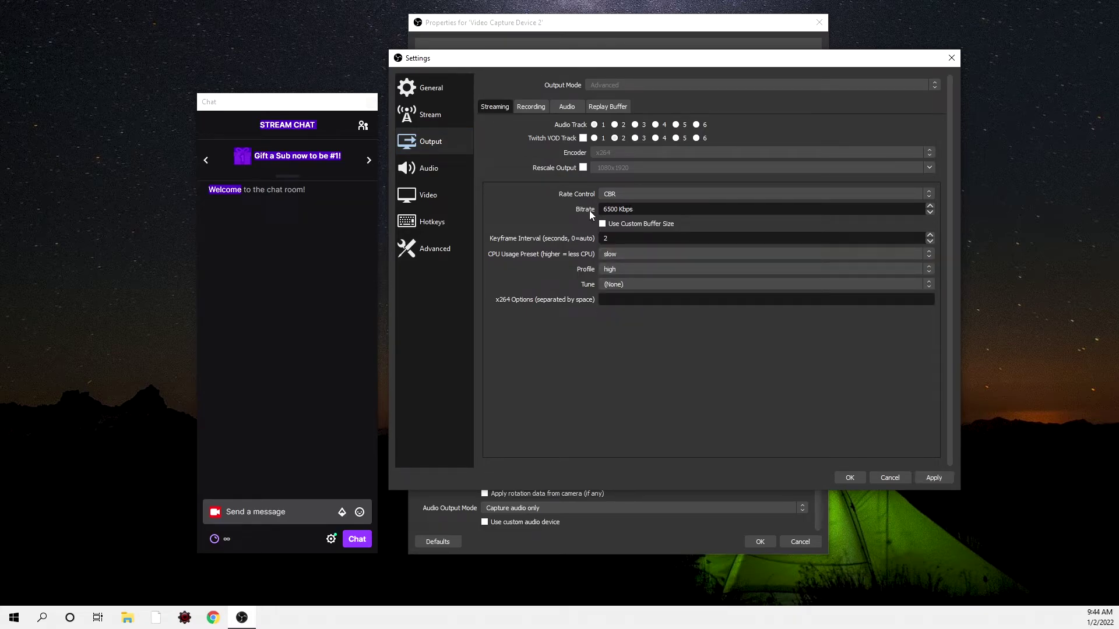
{"action": "left_click", "coordinate": [639, 255]}
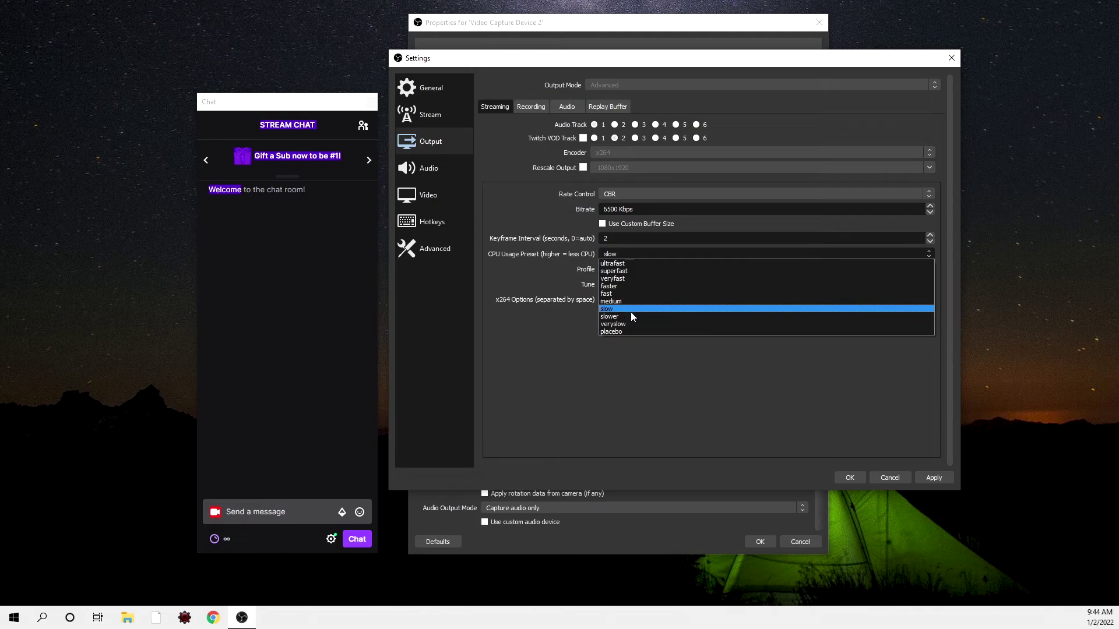
{"action": "left_click", "coordinate": [630, 315]}
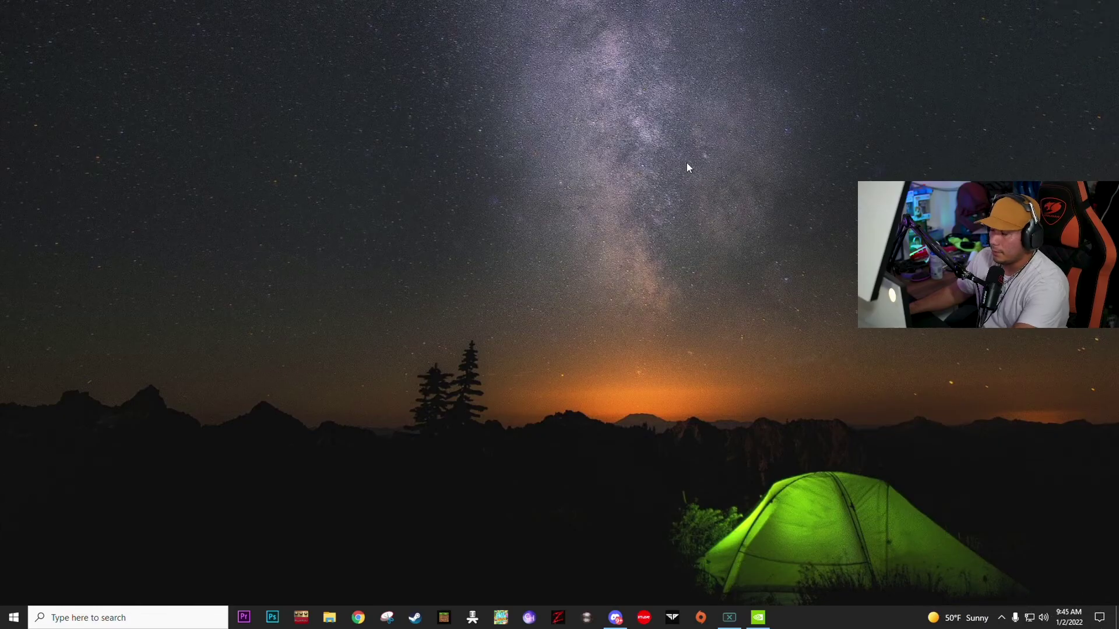
{"action": "left_click", "coordinate": [387, 617]}
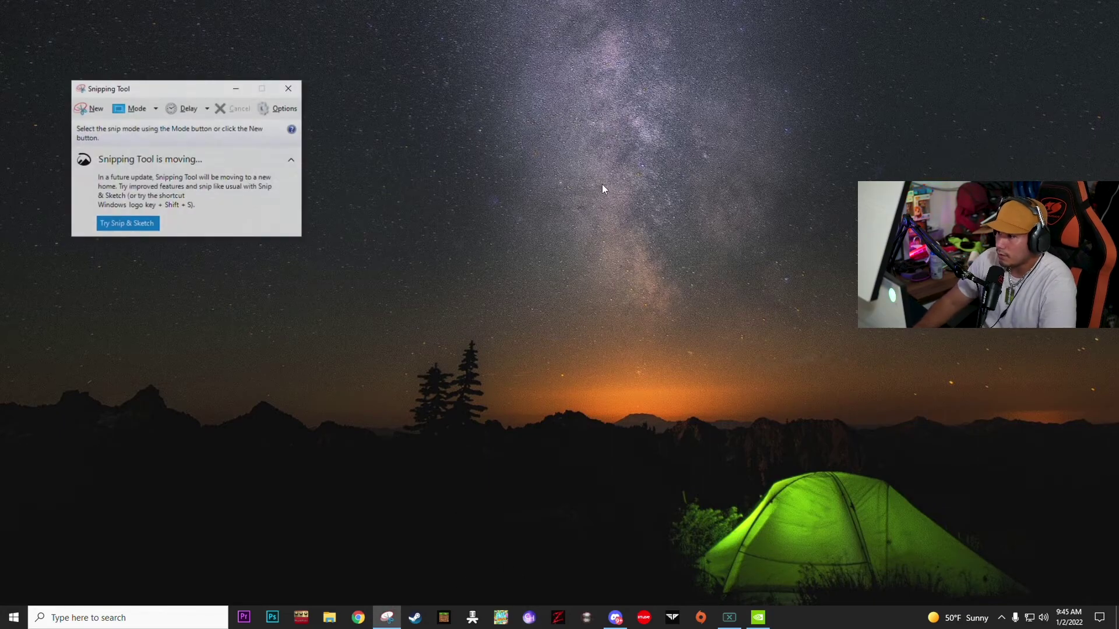
{"action": "left_click_drag", "start_coordinate": [215, 85], "coordinate": [527, 199]}
{"action": "left_click", "coordinate": [612, 194]}
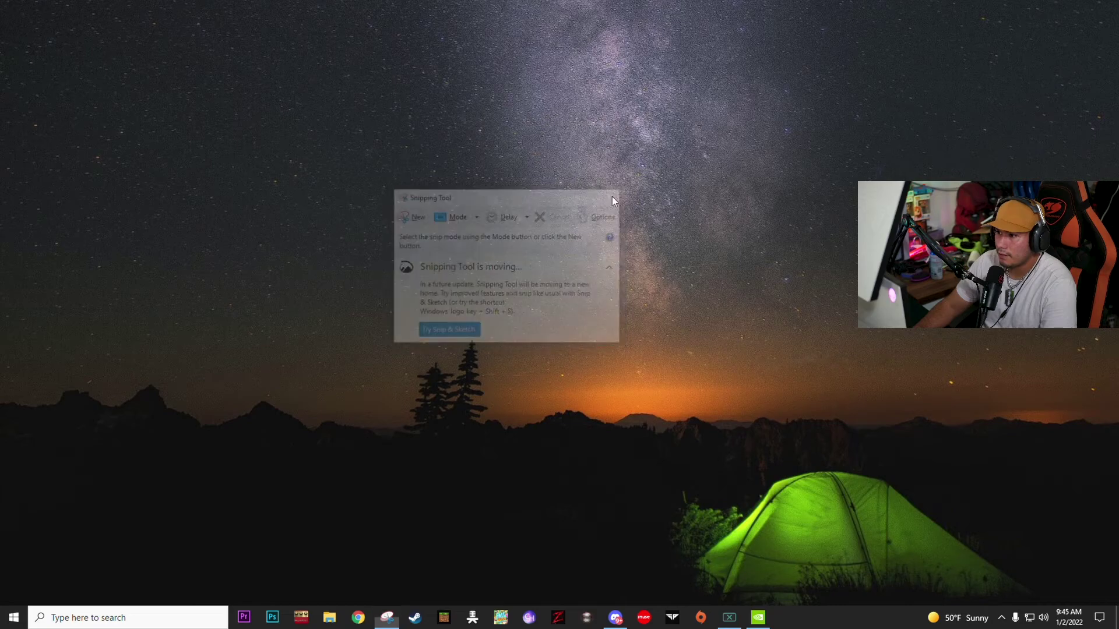